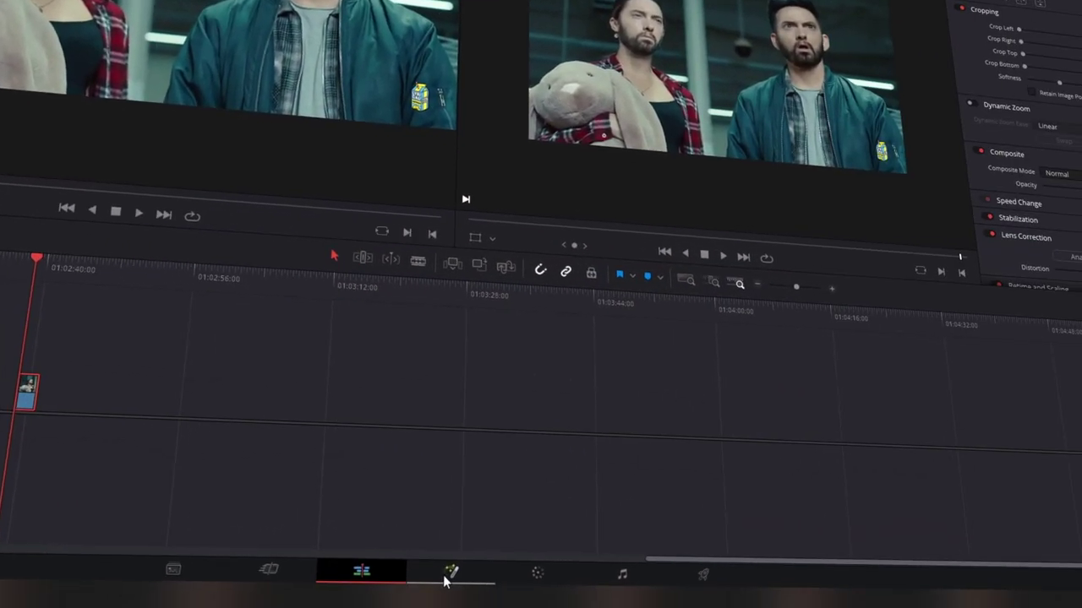
# Switch to the Fusion page and search the Select Tool picker for 'Dent'
pyautogui.click(761, 603)
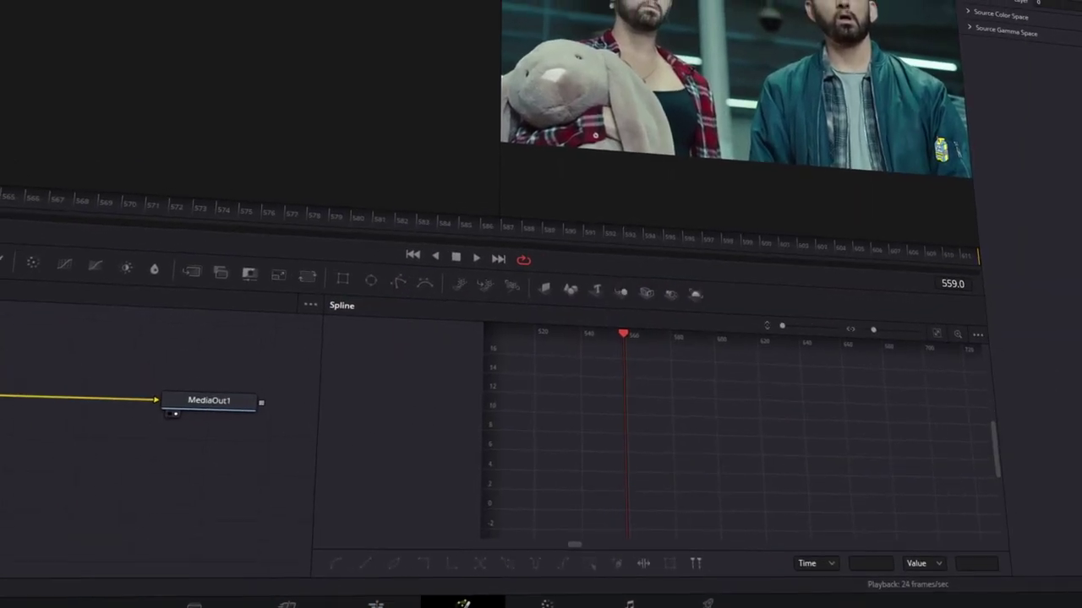
pyautogui.hotkey('shift', 'space')
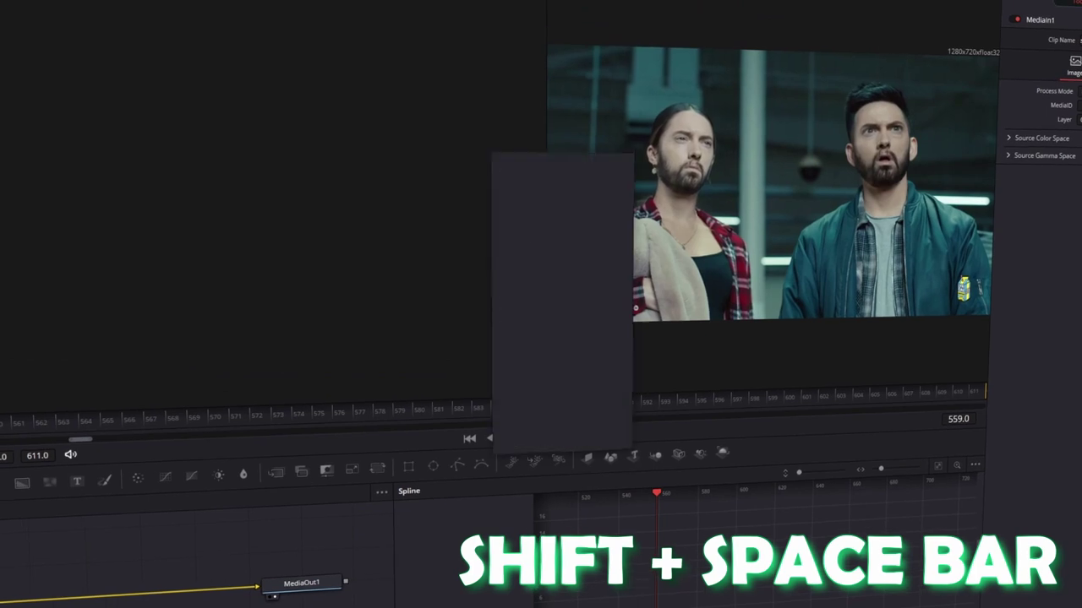
pyautogui.write('Transform')
pyautogui.hotkey('ctrl', 'a')
pyautogui.write('Dent')
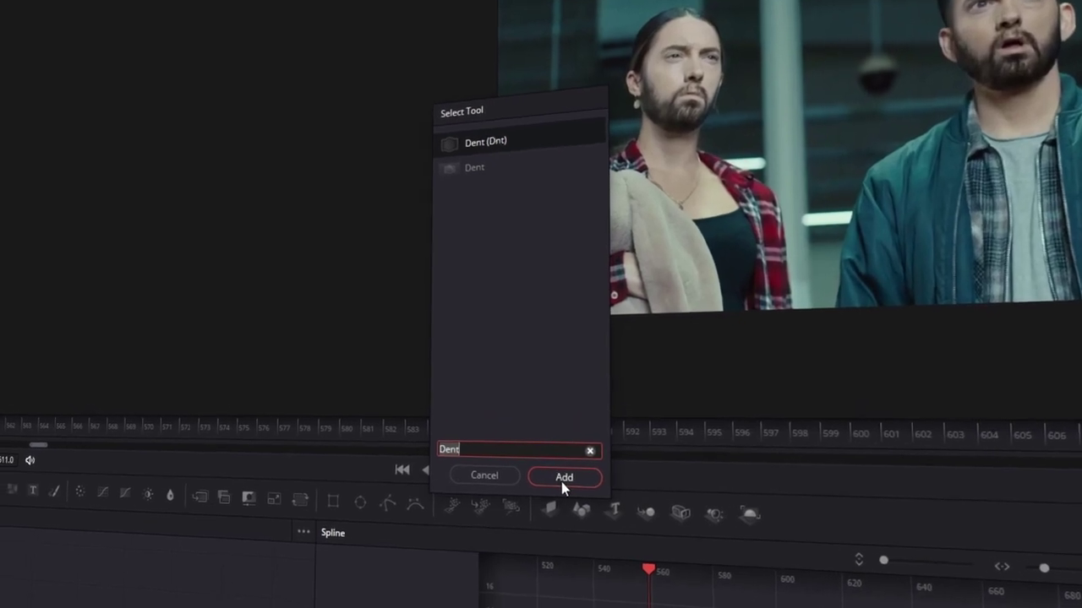
# Add a Dent node and set its Type to Dent 2
pyautogui.click(563, 476)
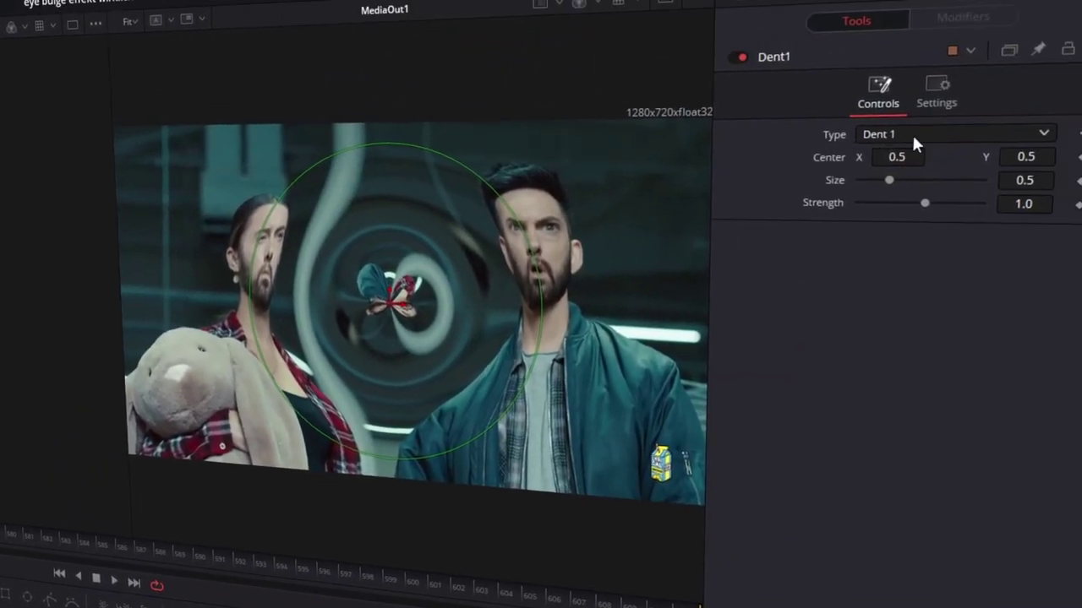
pyautogui.click(911, 134)
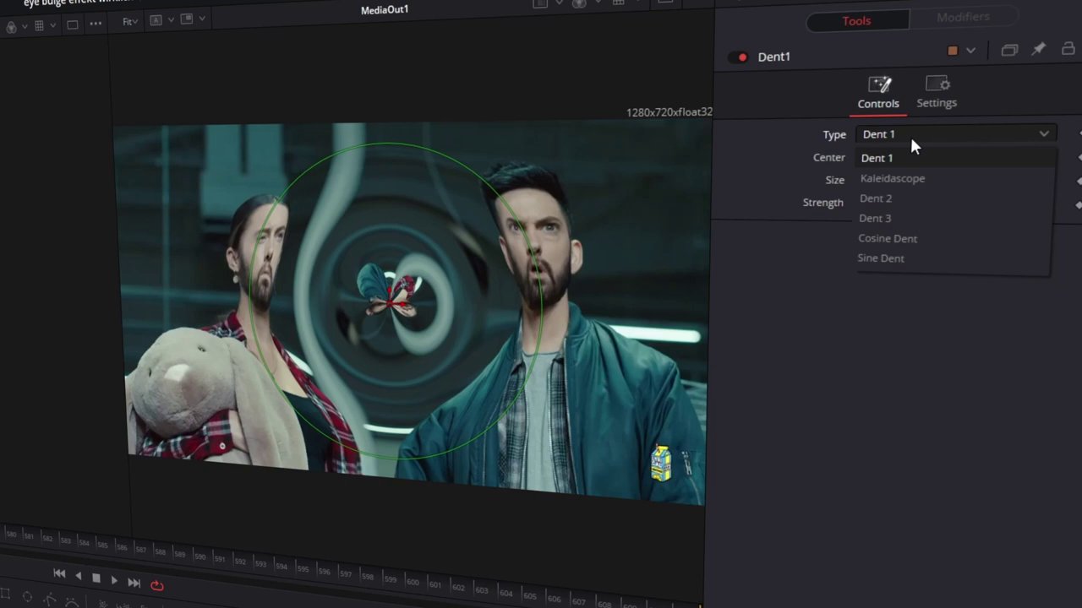
pyautogui.click(886, 199)
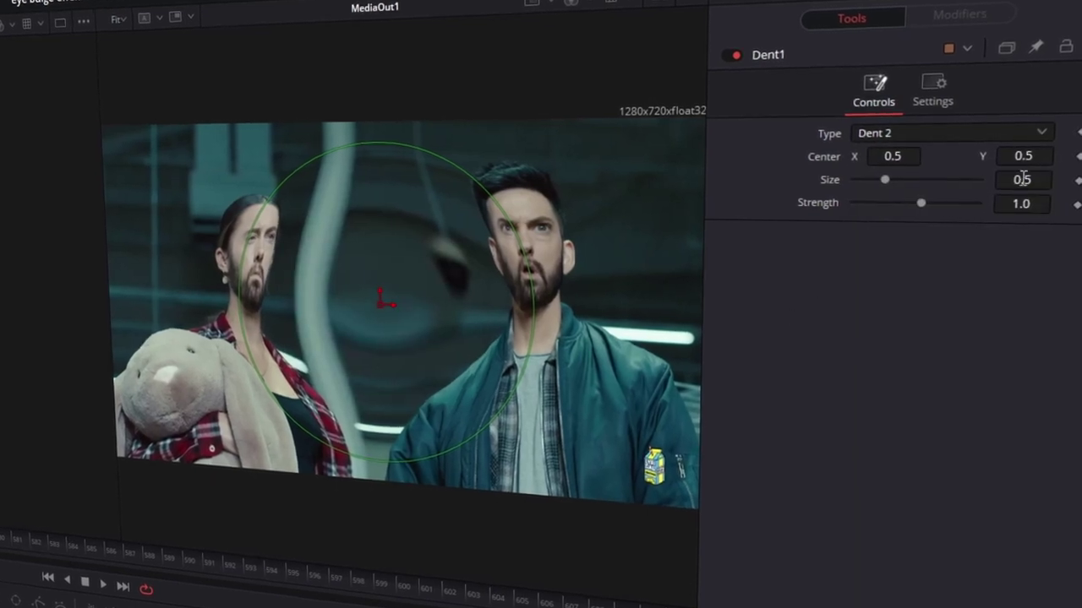
# Set the Dent1 Size to 0.05
pyautogui.click(1023, 179)
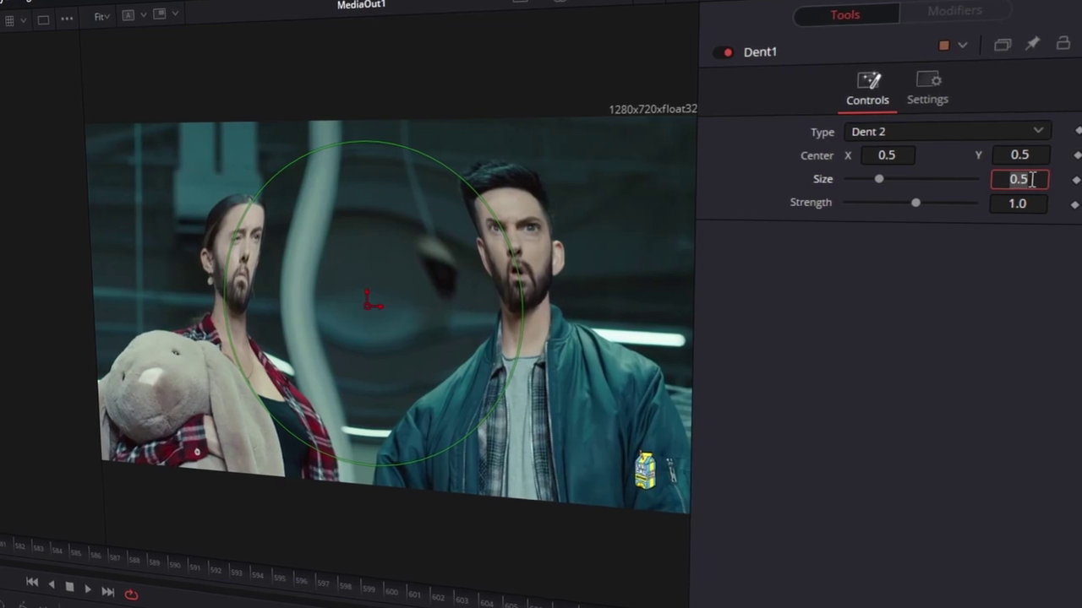
pyautogui.press('BackSpace')
pyautogui.write('0.0')
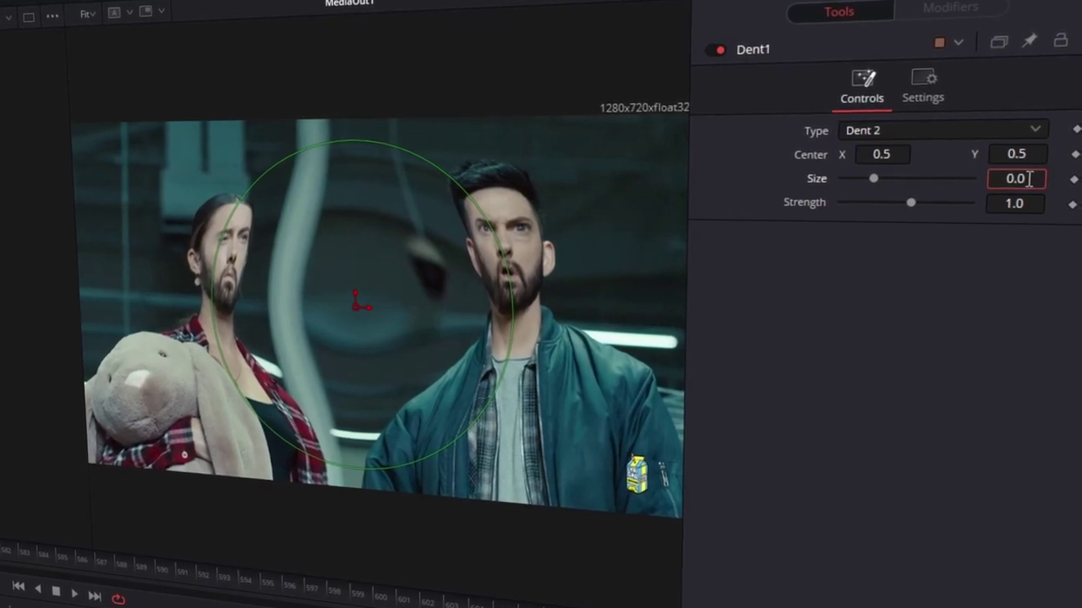
pyautogui.write('5')
pyautogui.press('Return')
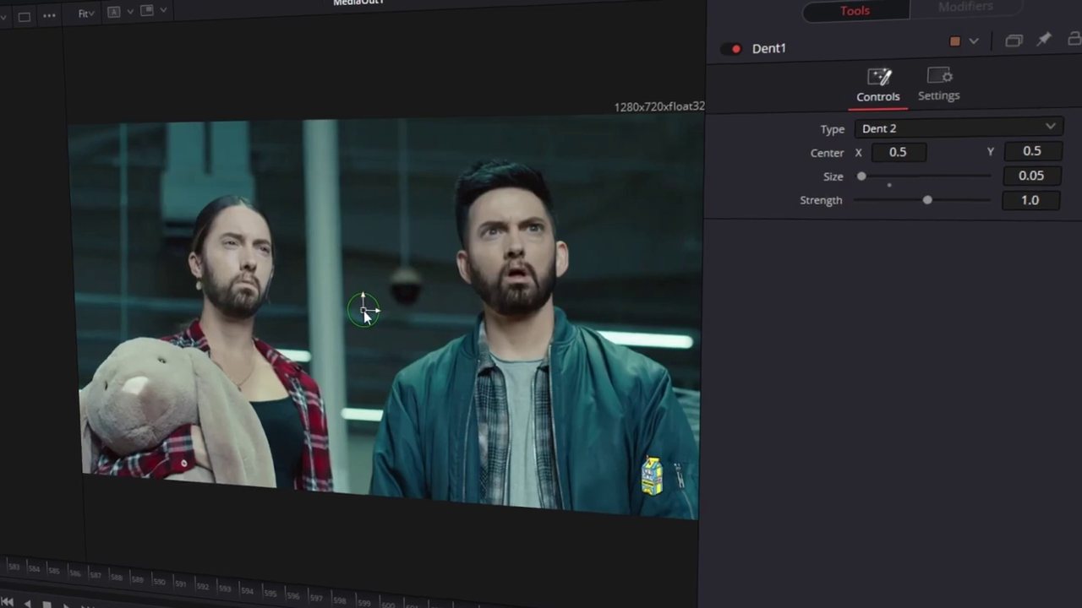
# Move the Dent1 centre onto the woman's left-side eye (Center X 0.284482)
pyautogui.moveTo(354, 306); pyautogui.dragTo(275, 261)
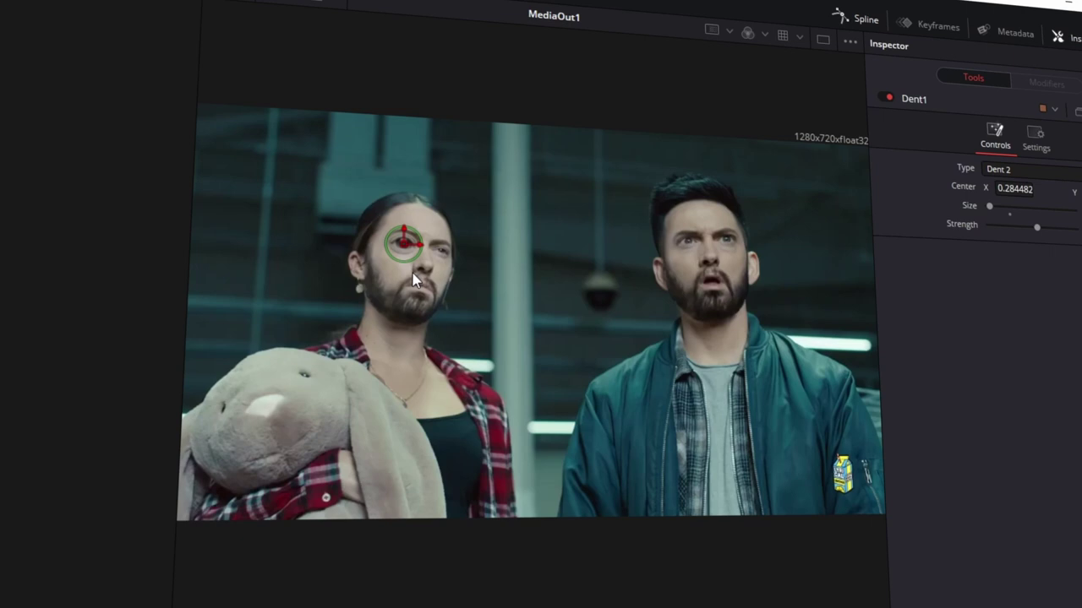
pyautogui.keyDown('ctrl'); pyautogui.scroll(6, 403, 258); pyautogui.keyUp('ctrl')
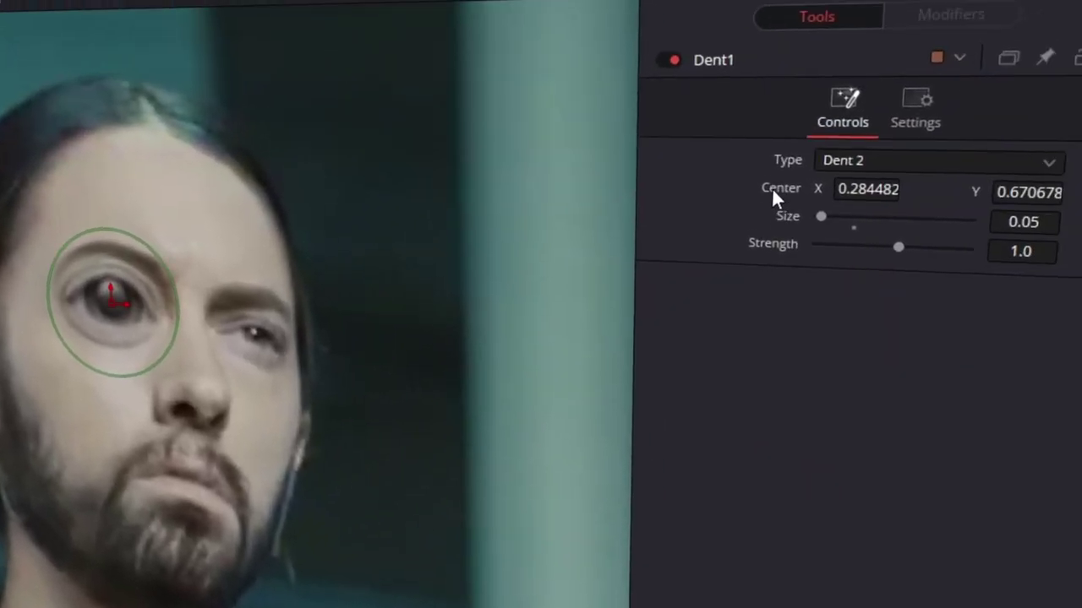
# Drive Dent1's Center with a Tracker position and track it forward over frames 559–611
pyautogui.rightClick(773, 191)
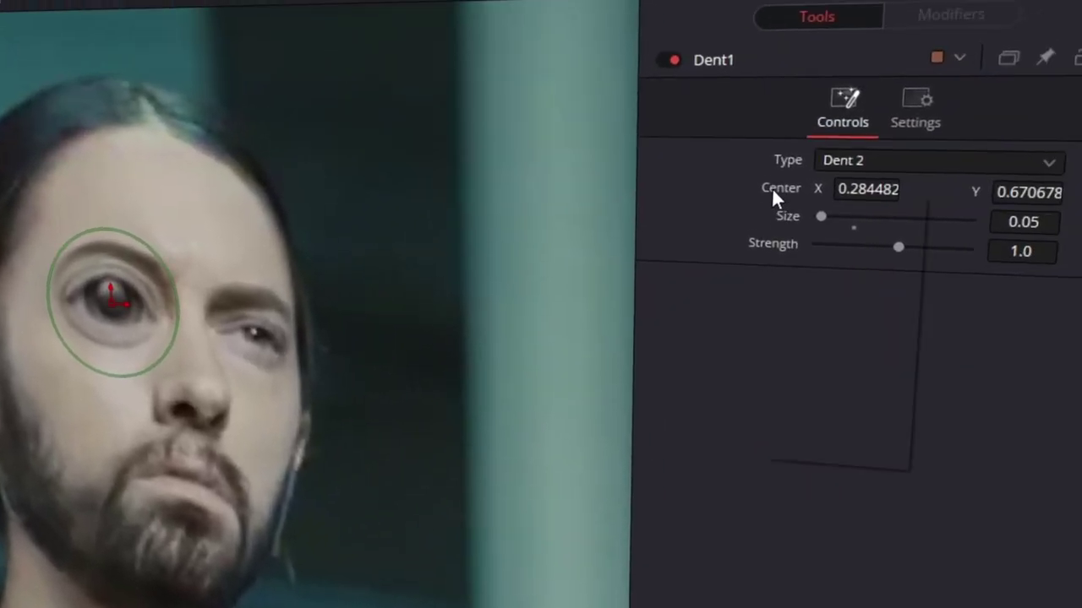
pyautogui.moveTo(820, 287)
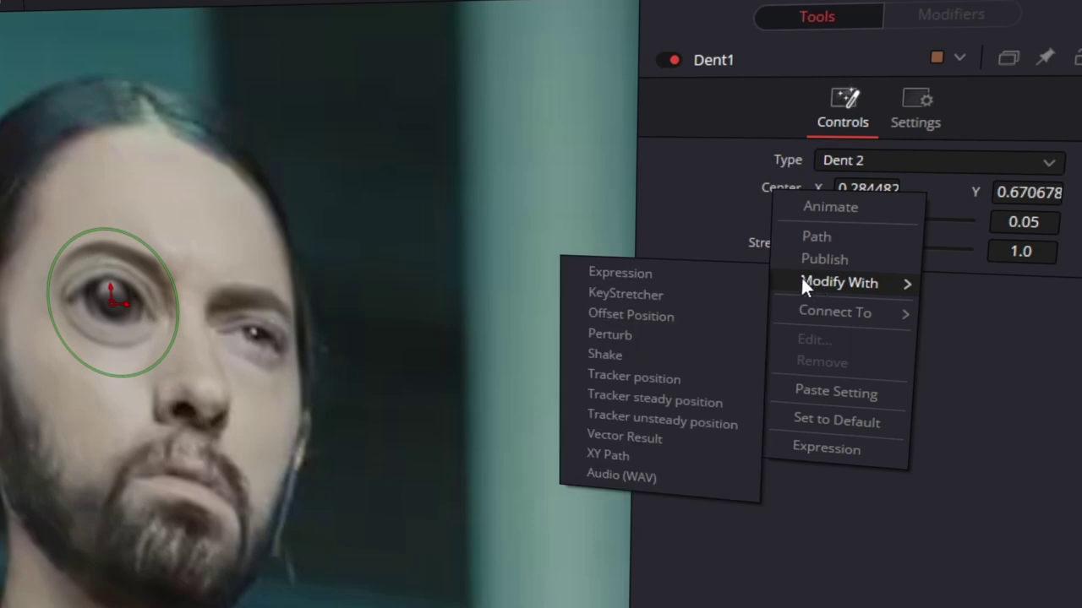
pyautogui.click(647, 381)
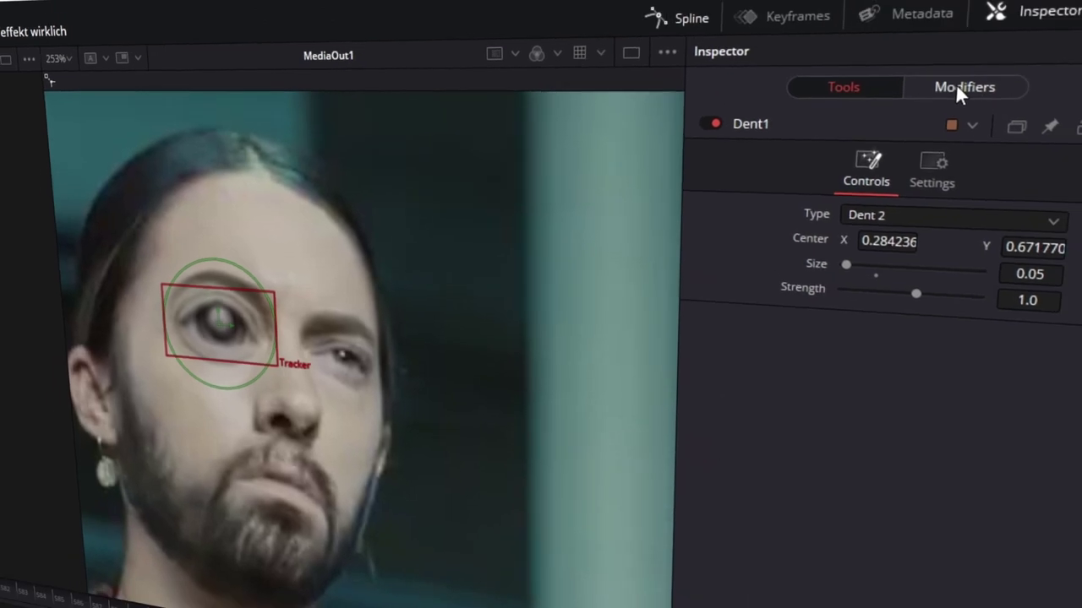
pyautogui.click(978, 53)
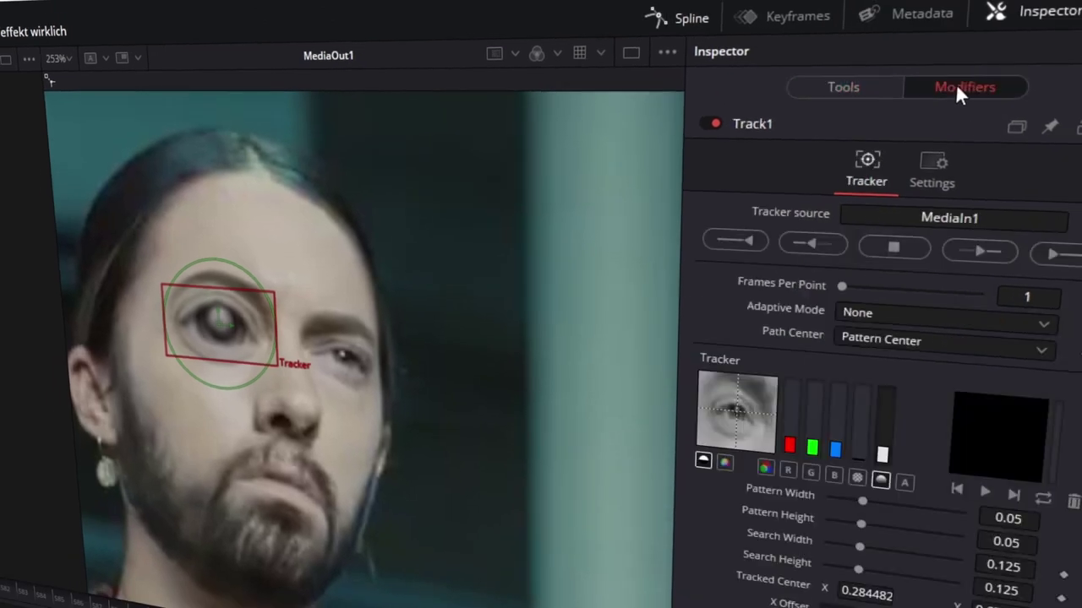
pyautogui.click(967, 247)
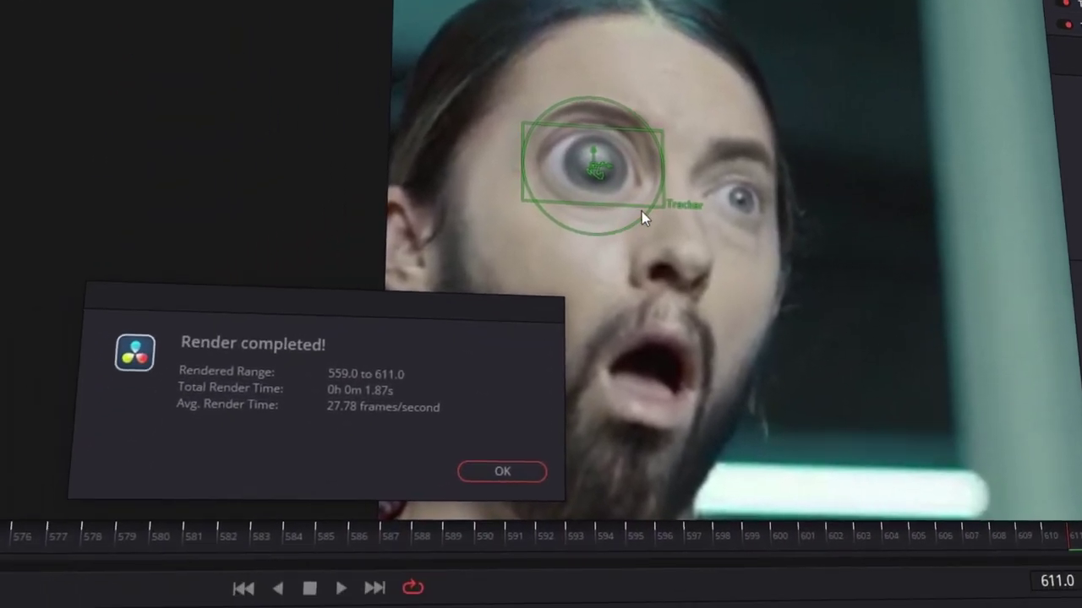
pyautogui.click(502, 472)
# Scrub the clip to check the track, then add a second Dent node, Dent2
pyautogui.moveTo(12, 533); pyautogui.dragTo(1020, 533)
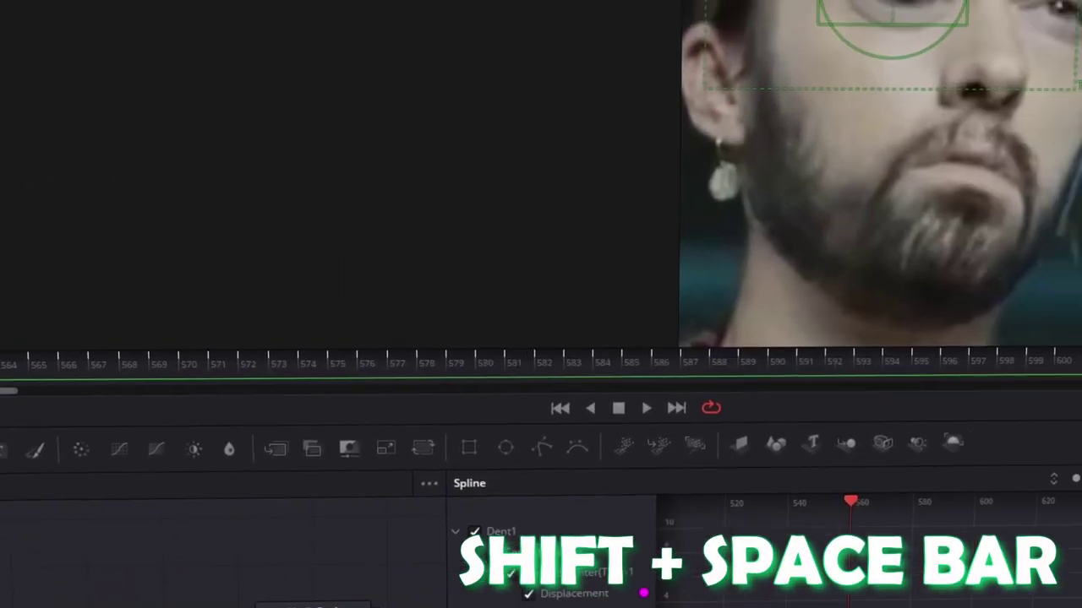
pyautogui.hotkey('shift', 'space')
pyautogui.write('Dent')
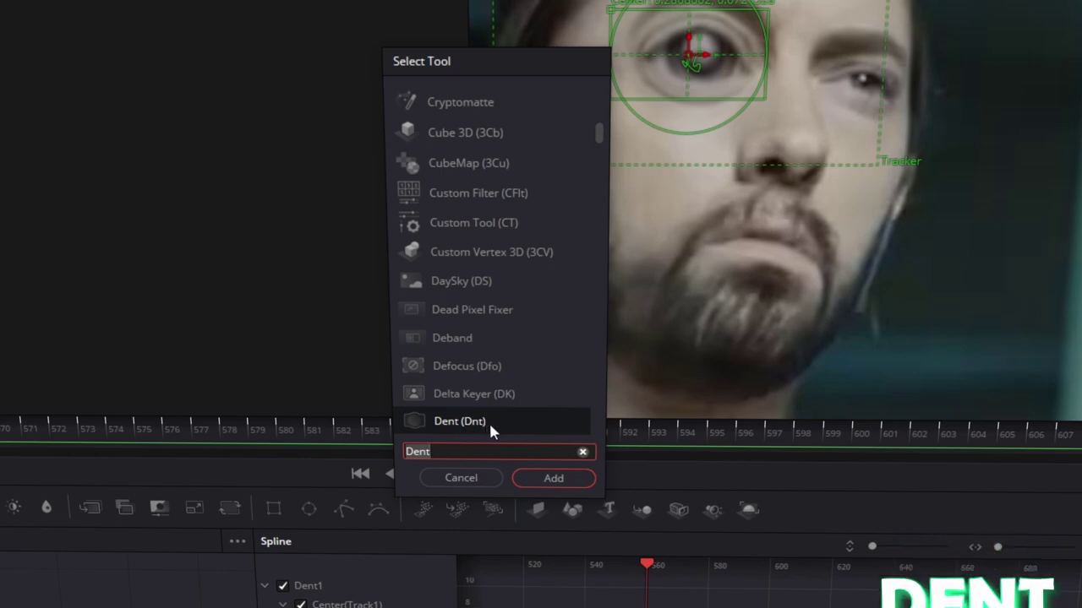
pyautogui.click(543, 478)
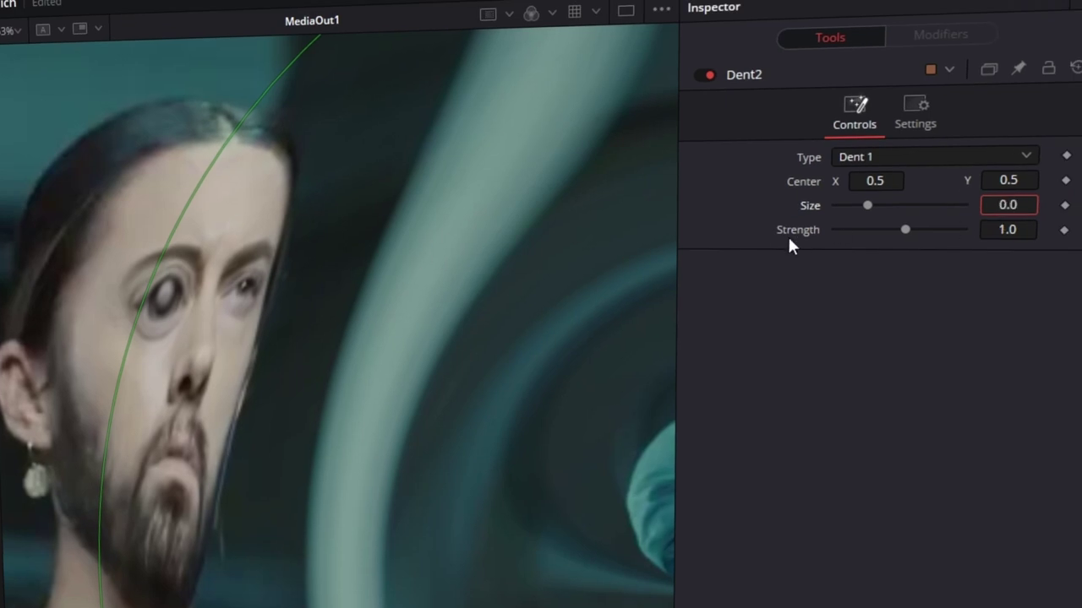
# Give Dent2 Size 0.05 and type Dent 2, centred on the right eye (X 0.335989)
pyautogui.write('5')
pyautogui.press('Return')
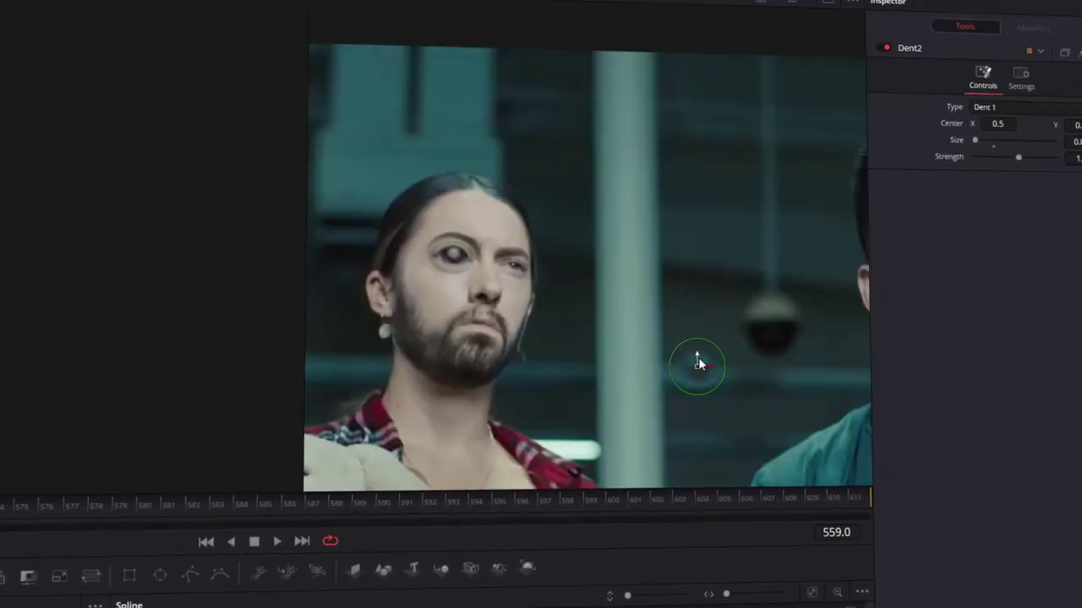
pyautogui.moveTo(696, 366); pyautogui.dragTo(505, 270)
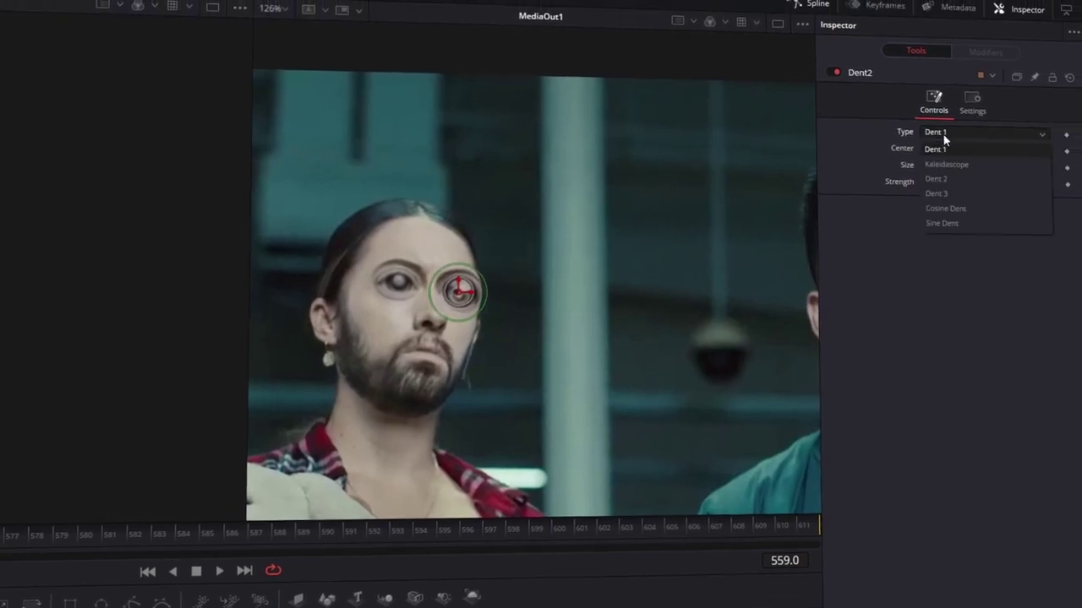
pyautogui.click(948, 179)
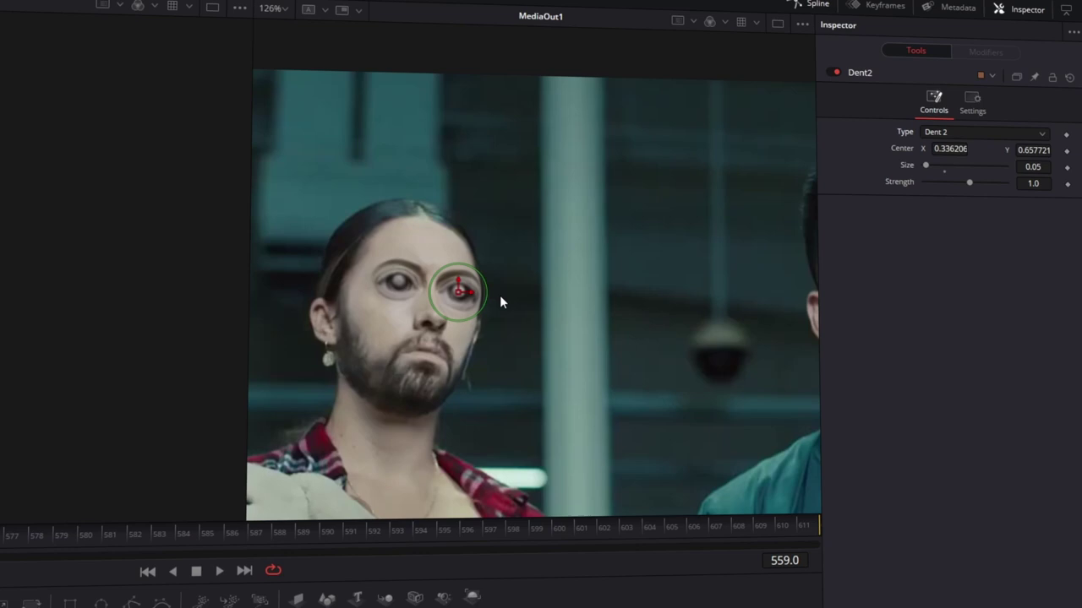
pyautogui.scroll(5, 499, 295)
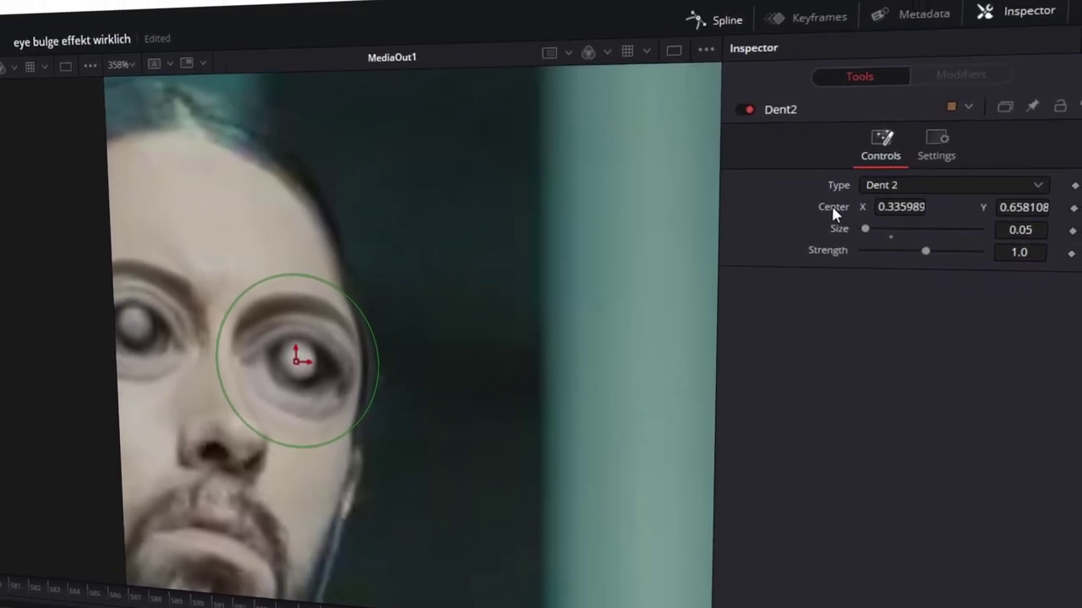
# Drive Dent2's Center with a Tracker position and track it forward over frames 559–611
pyautogui.rightClick(853, 183)
pyautogui.moveTo(911, 250)
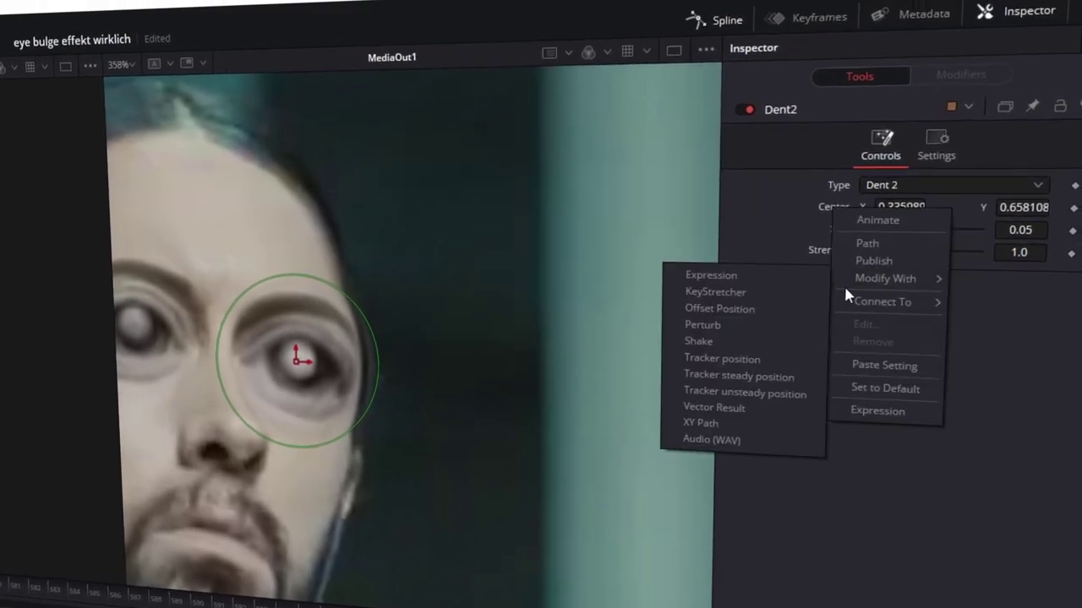
pyautogui.click(729, 360)
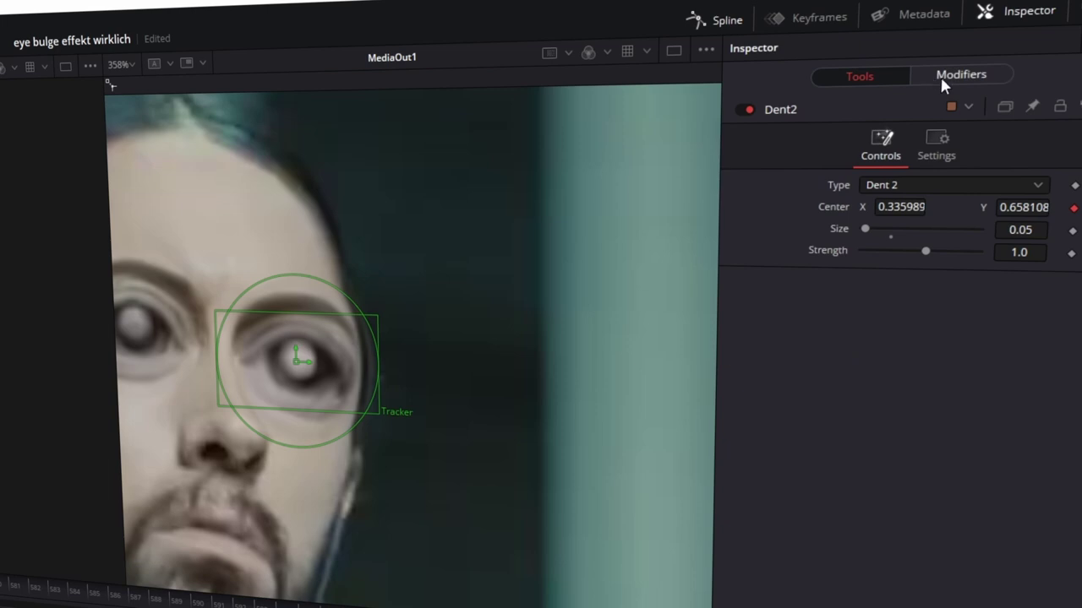
pyautogui.click(941, 76)
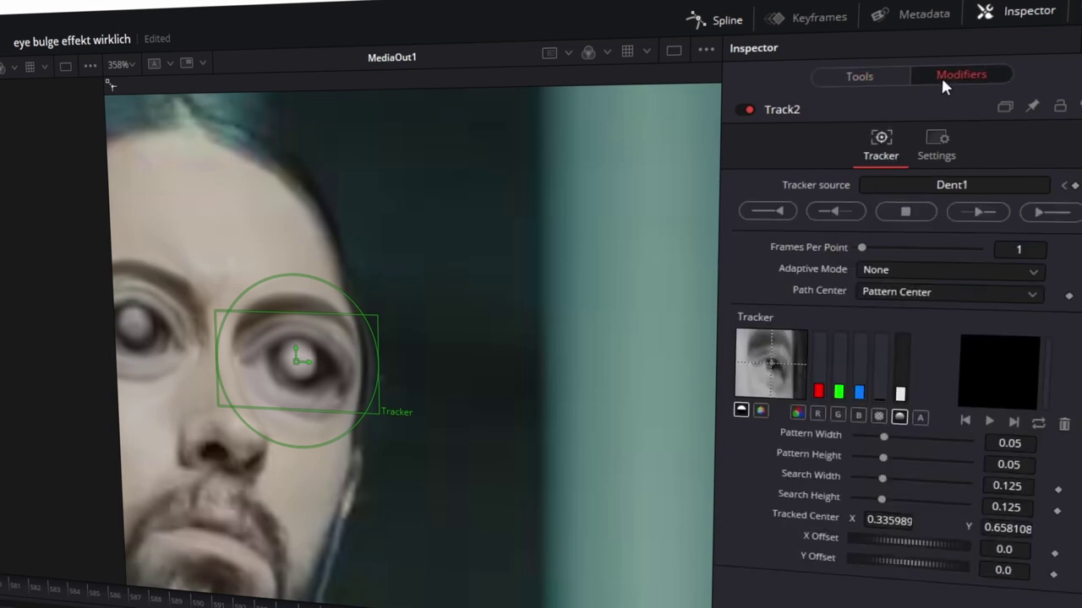
pyautogui.click(981, 211)
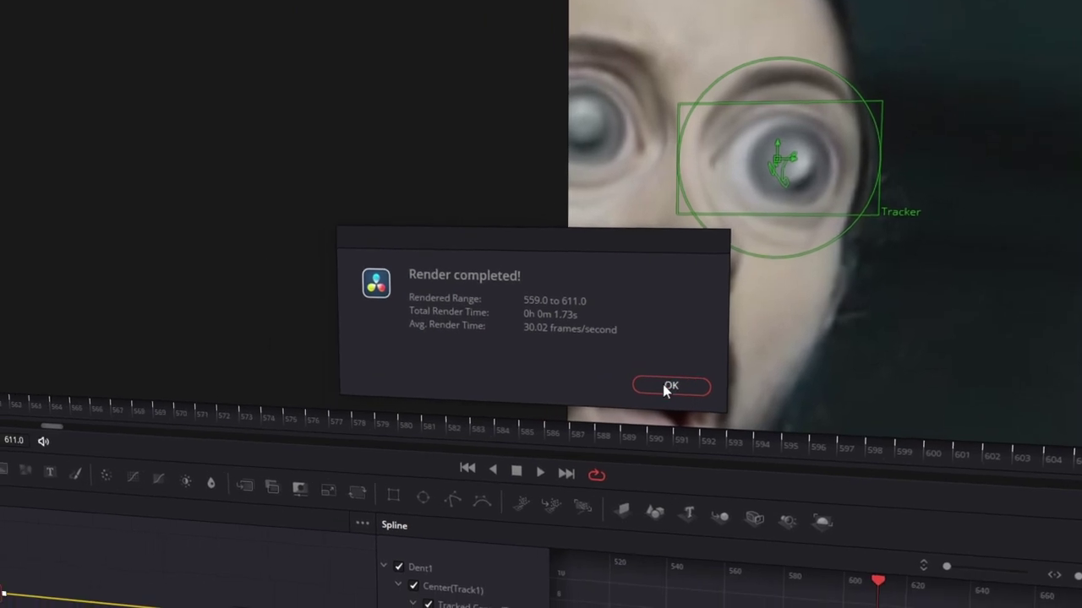
# Set the Strength of both Dent2 and Dent1 to -0.31
pyautogui.click(667, 387)
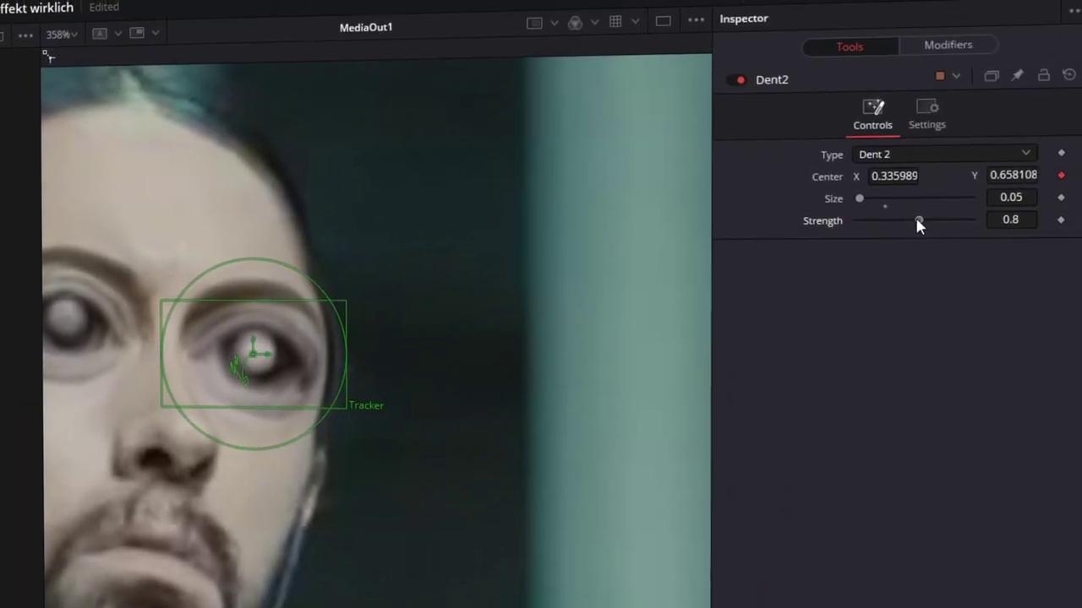
pyautogui.moveTo(916, 219); pyautogui.dragTo(909, 219)
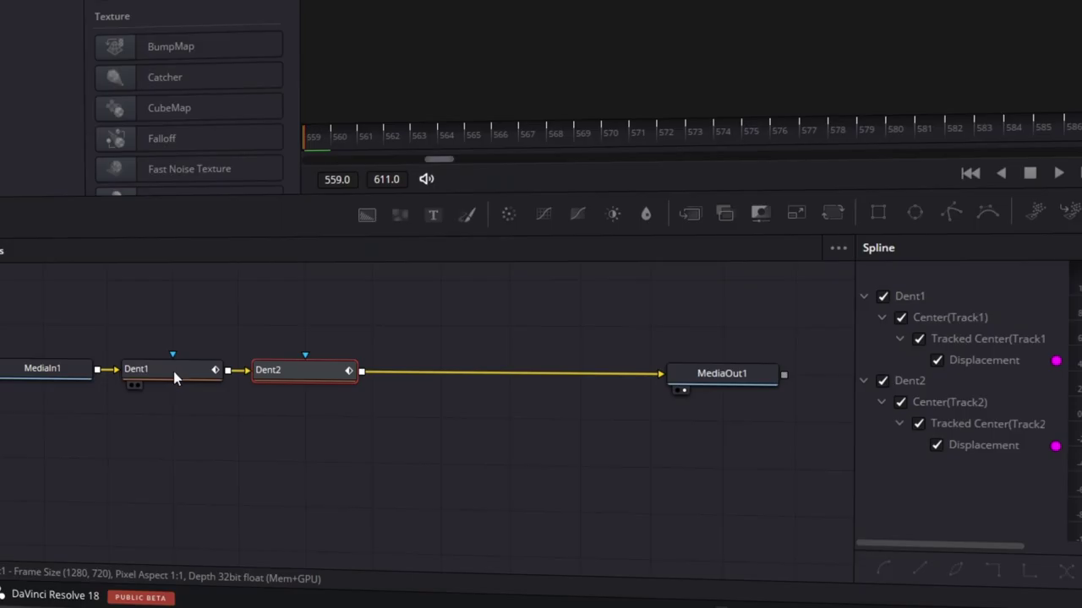
pyautogui.click(174, 371)
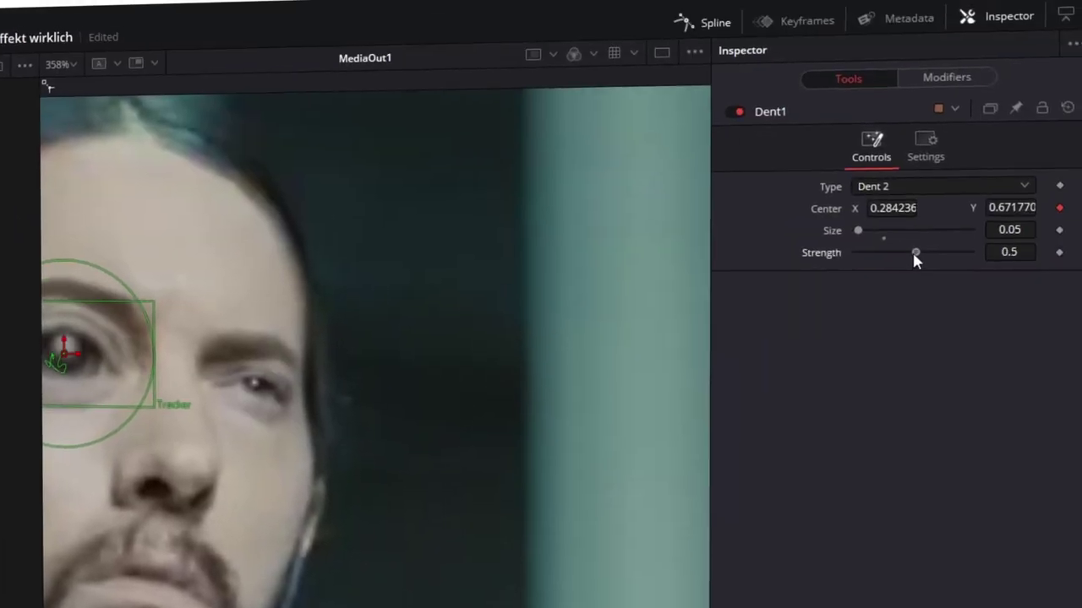
pyautogui.moveTo(913, 254); pyautogui.dragTo(908, 254)
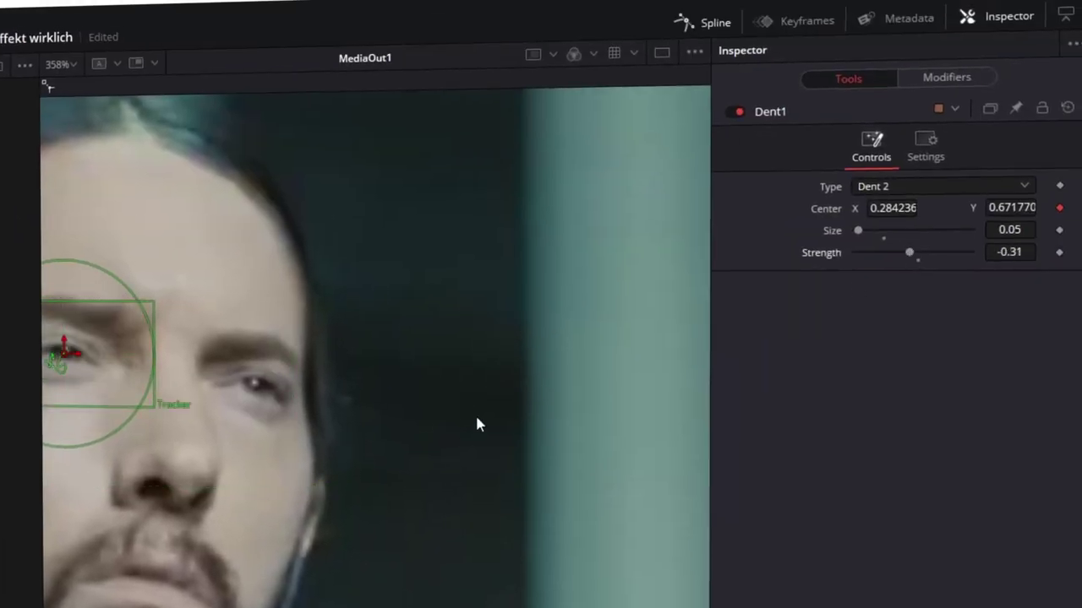
pyautogui.scroll(-1, 476, 423)
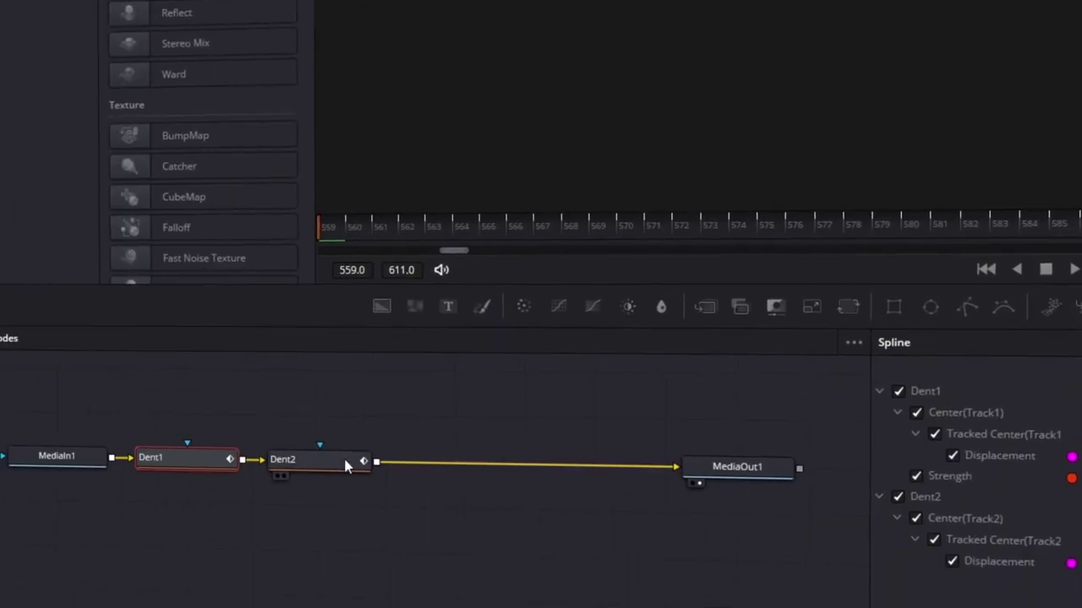
pyautogui.click(347, 464)
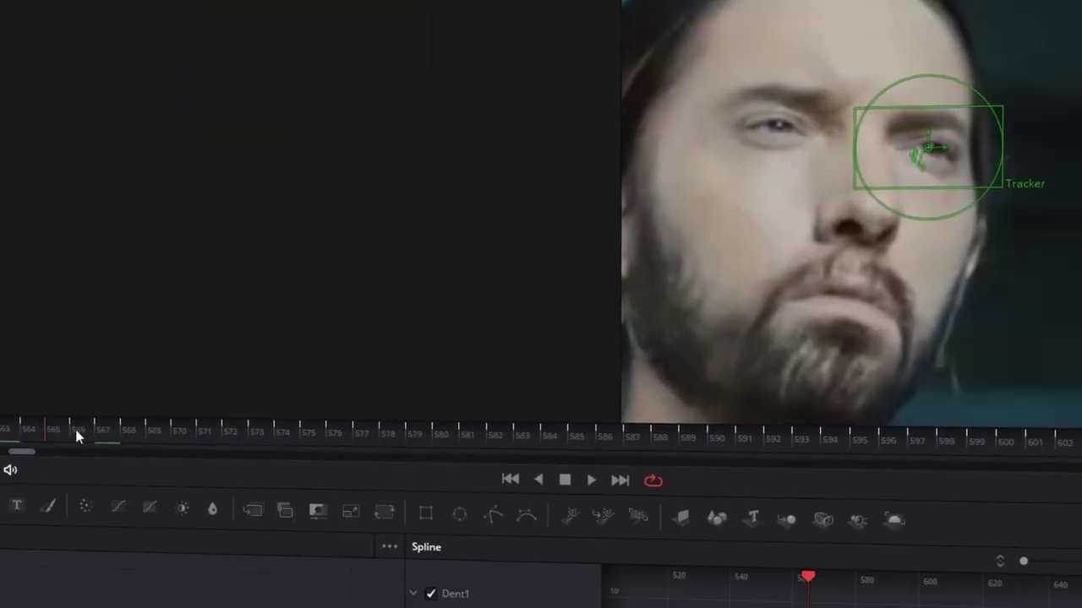
# At frame 567, key Strength to 1.0 on both Dent2 and Dent1
pyautogui.click(85, 423)
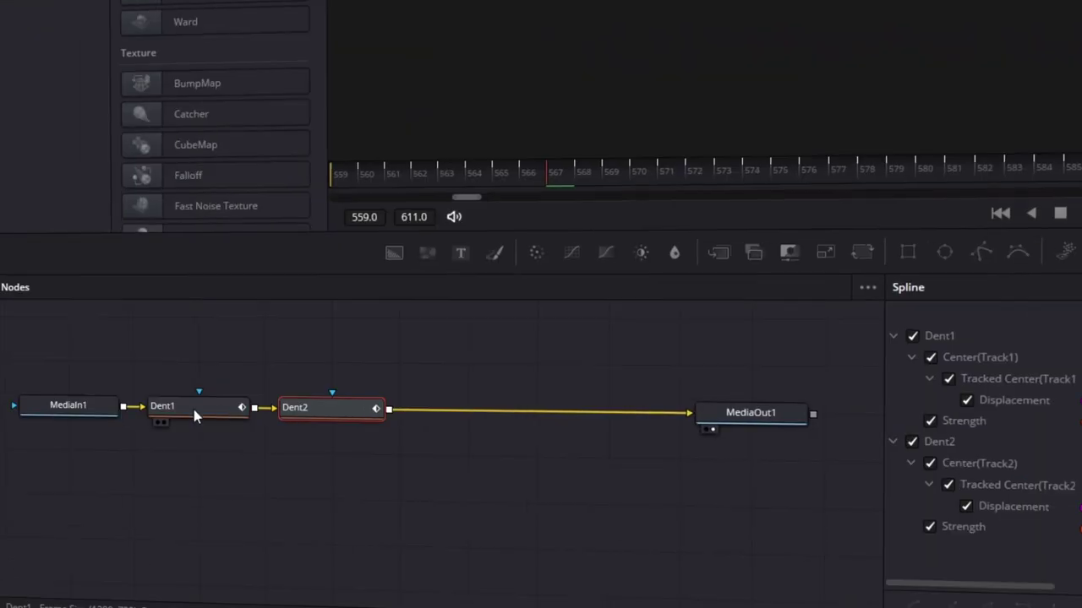
pyautogui.click(193, 415)
pyautogui.doubleClick(922, 239)
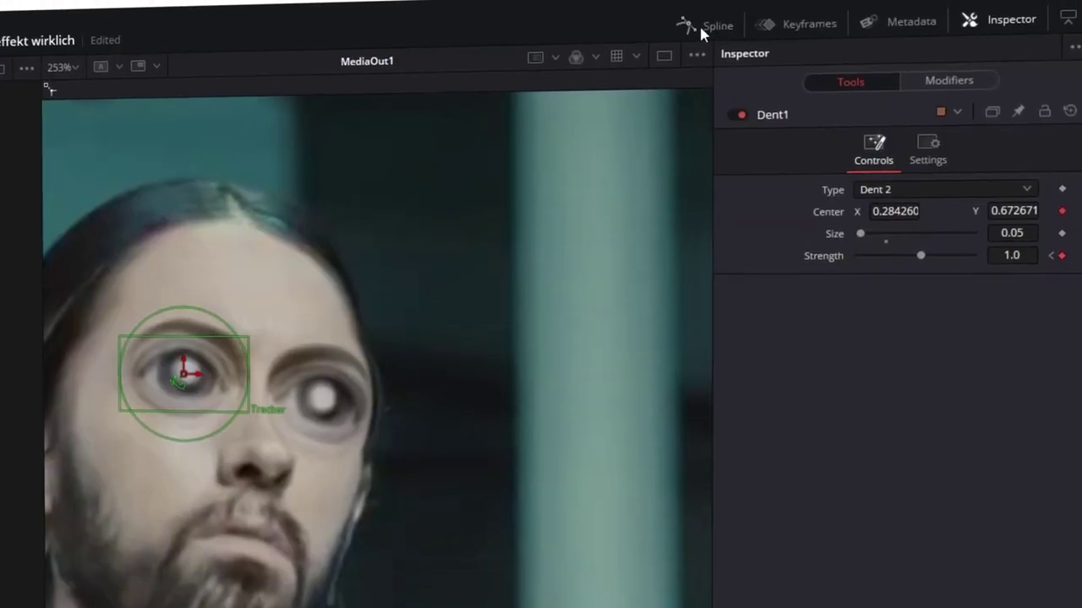
# In the Spline editor, hide the Displacement curves and smooth the Strength keyframes
pyautogui.click(701, 36)
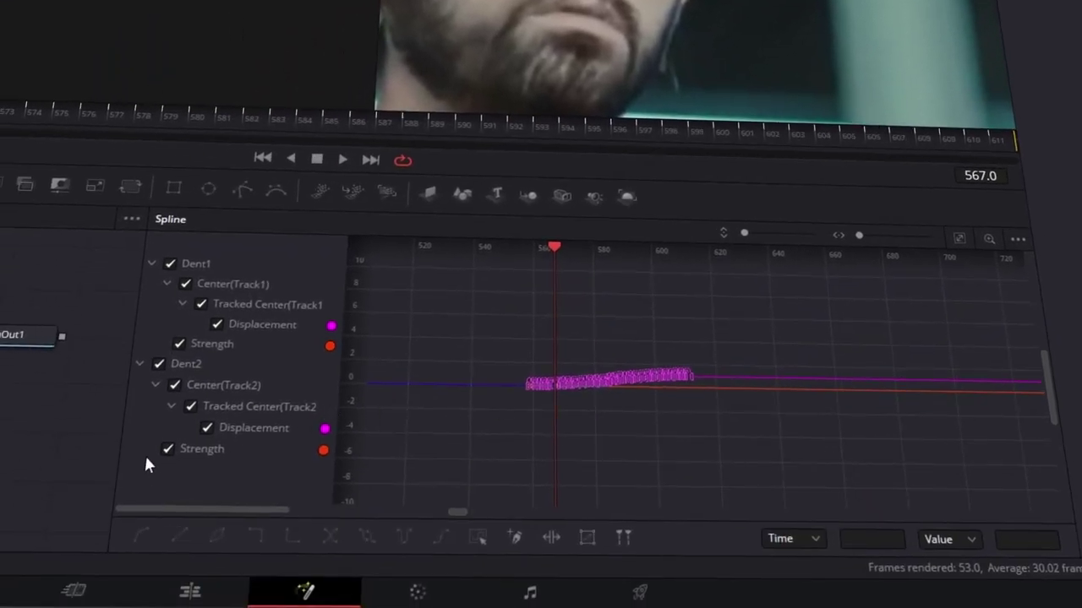
pyautogui.click(206, 429)
pyautogui.click(216, 325)
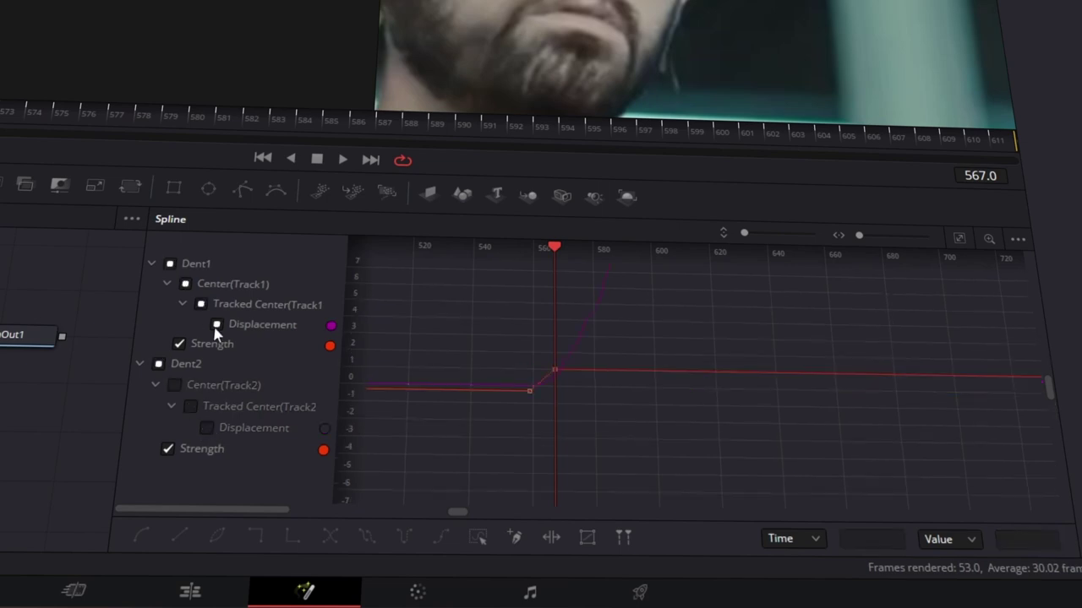
pyautogui.moveTo(495, 423); pyautogui.dragTo(589, 326)
pyautogui.hotkey('alt', 's')
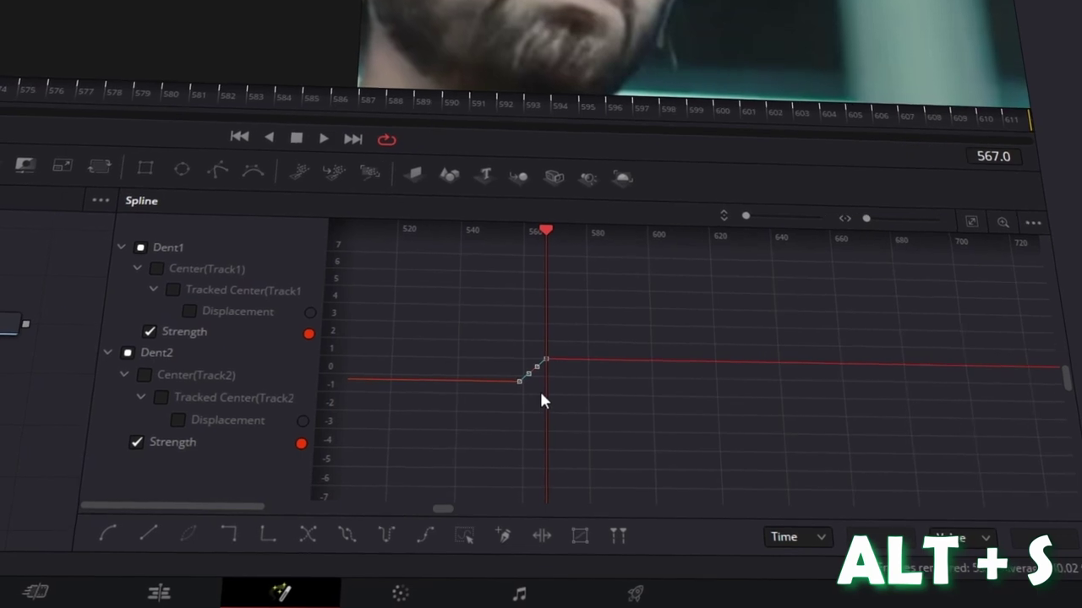
pyautogui.moveTo(538, 388); pyautogui.dragTo(759, 288)
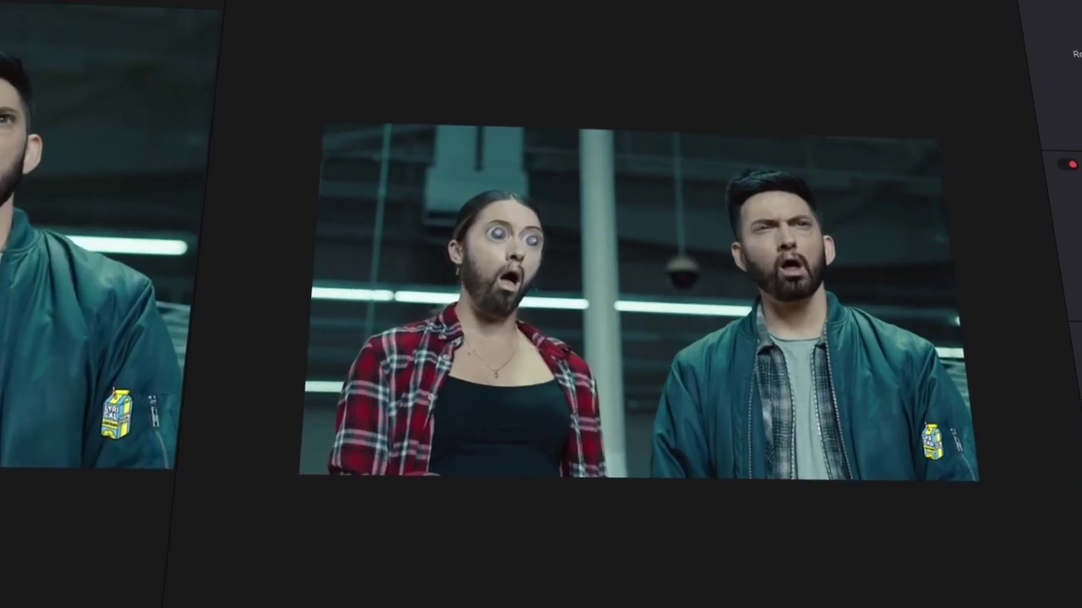